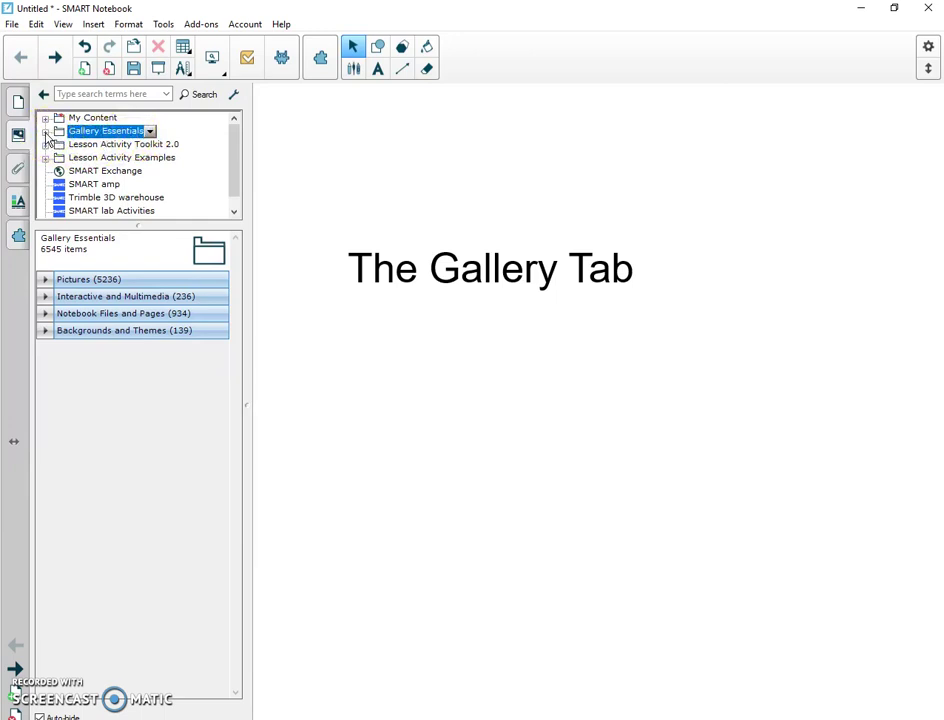
- Open the Alphabet folder under English and Language Arts in Gallery Essentials
{"action": "left_click", "coordinate": [45, 133]}
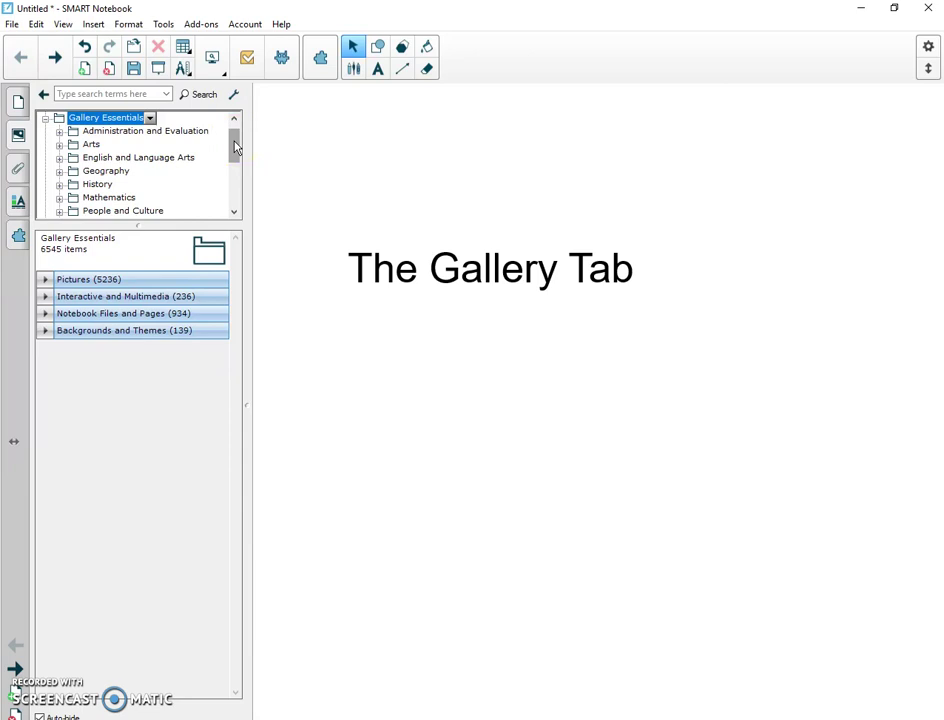
{"action": "left_click_drag", "start_coordinate": [235, 147], "coordinate": [237, 139]}
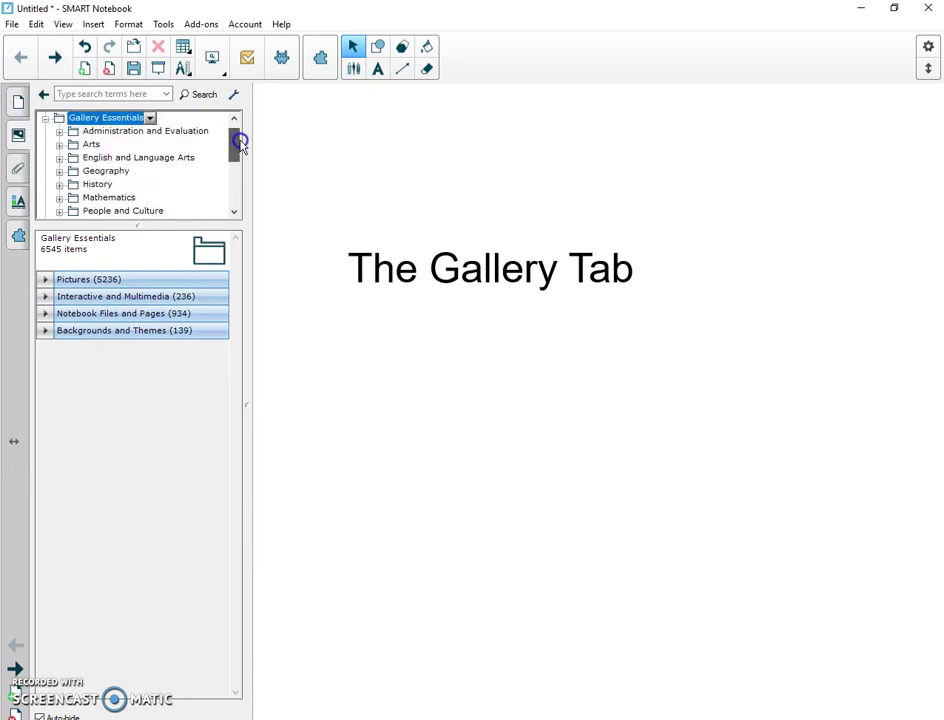
{"action": "left_click", "coordinate": [62, 160]}
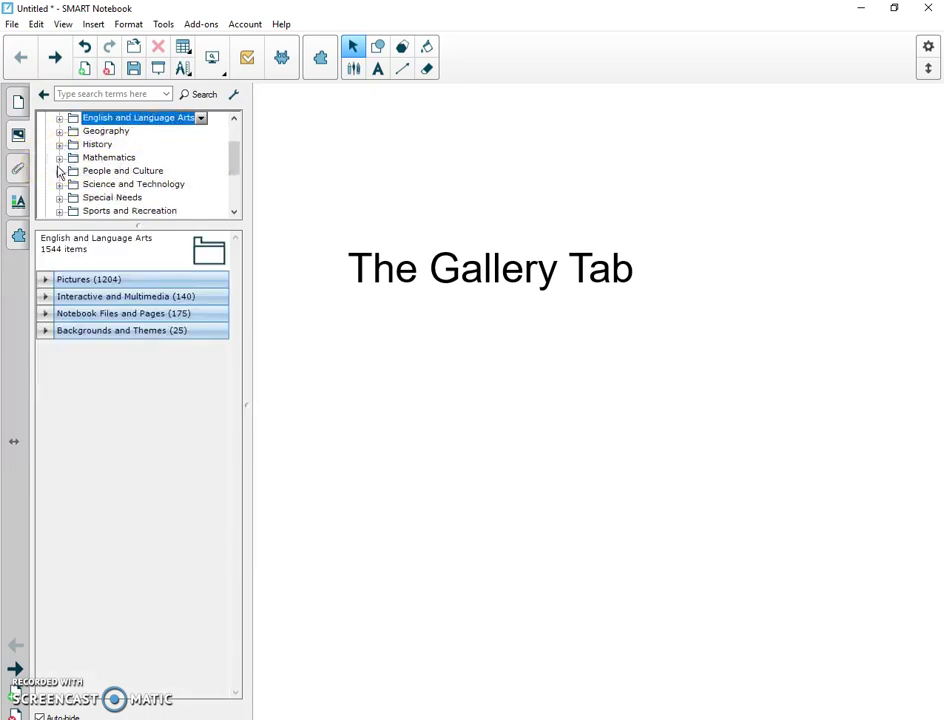
{"action": "left_click", "coordinate": [59, 118]}
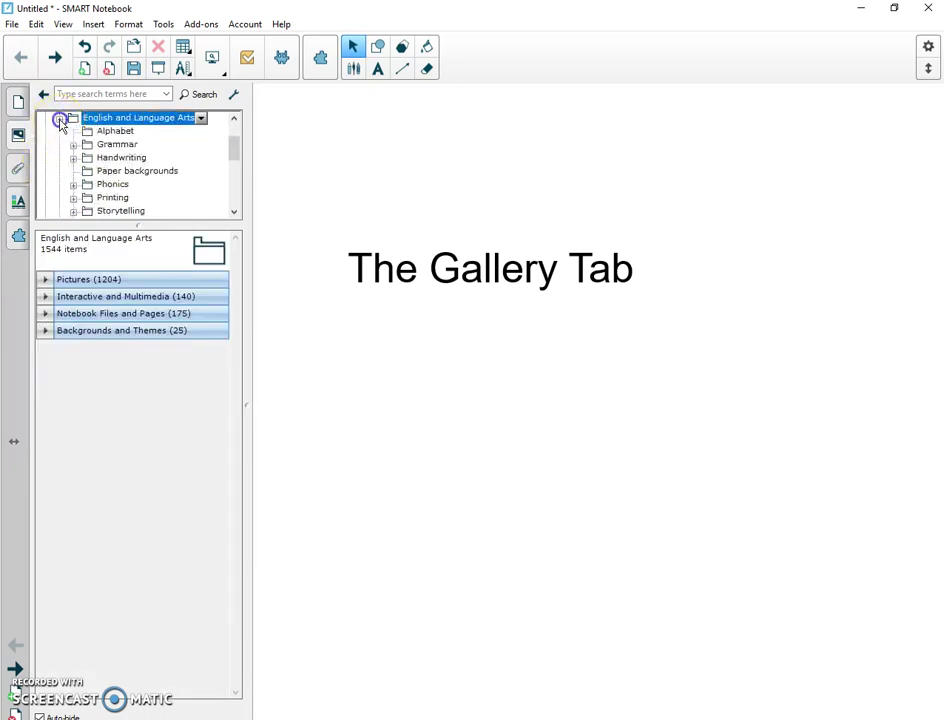
{"action": "left_click", "coordinate": [114, 132]}
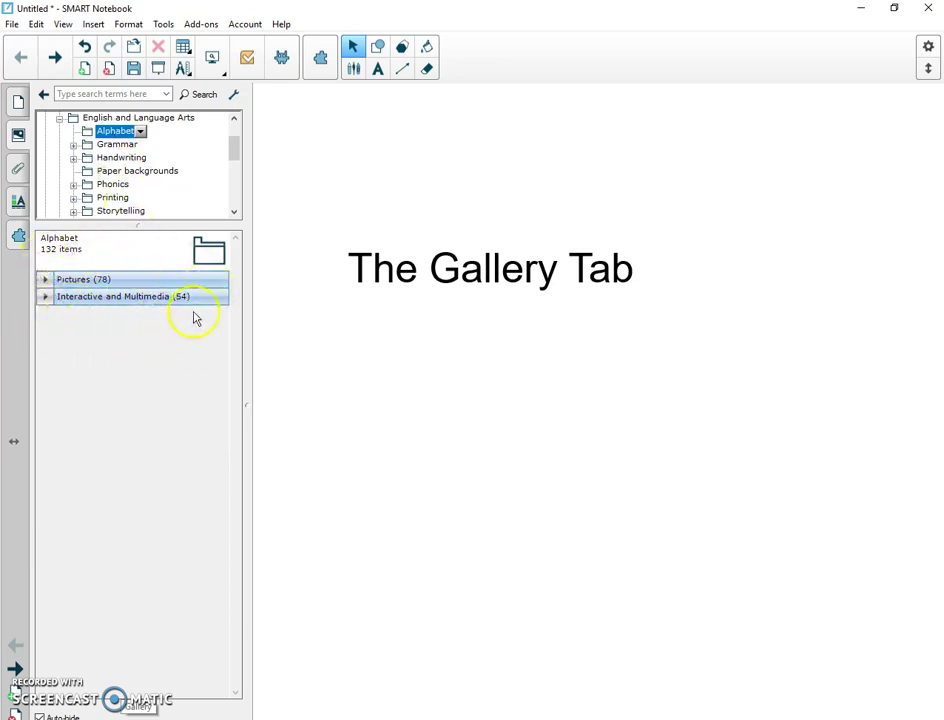
- Browse the Alphabet folder's Pictures category and collapse it
{"action": "left_click", "coordinate": [45, 283]}
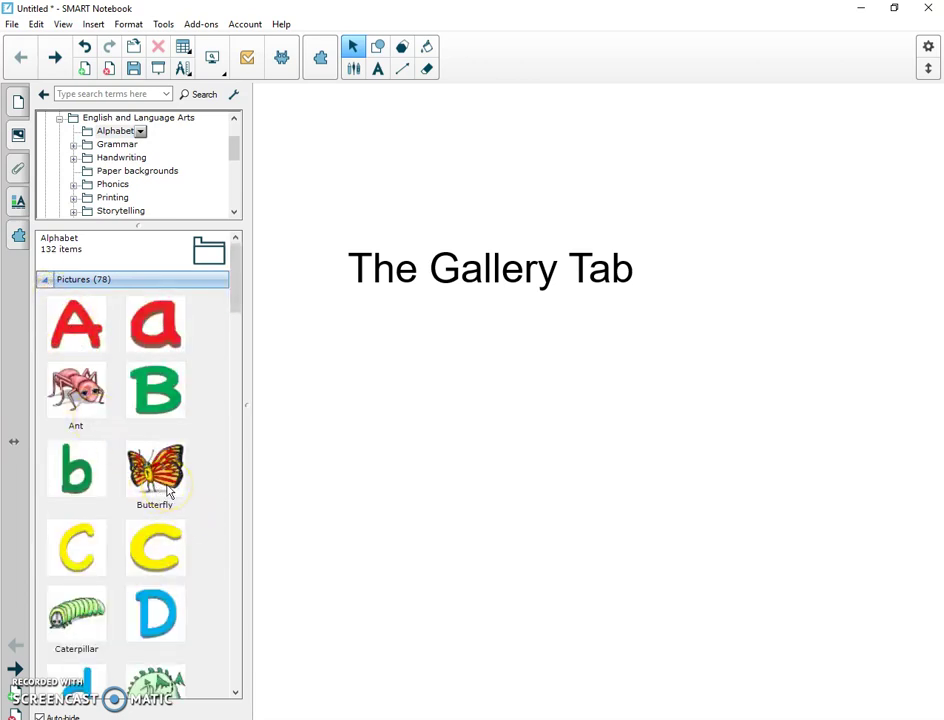
{"action": "scroll", "coordinate": [165, 492], "scroll_direction": "down", "scroll_amount": 1}
{"action": "left_click", "coordinate": [170, 468]}
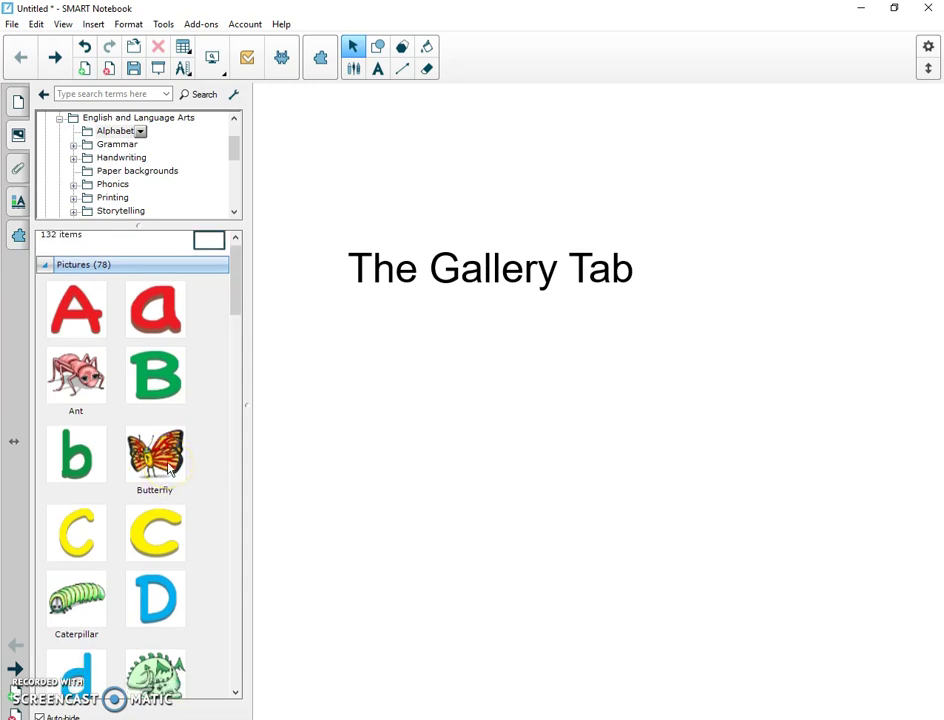
{"action": "scroll", "coordinate": [168, 470], "scroll_direction": "down", "scroll_amount": 2}
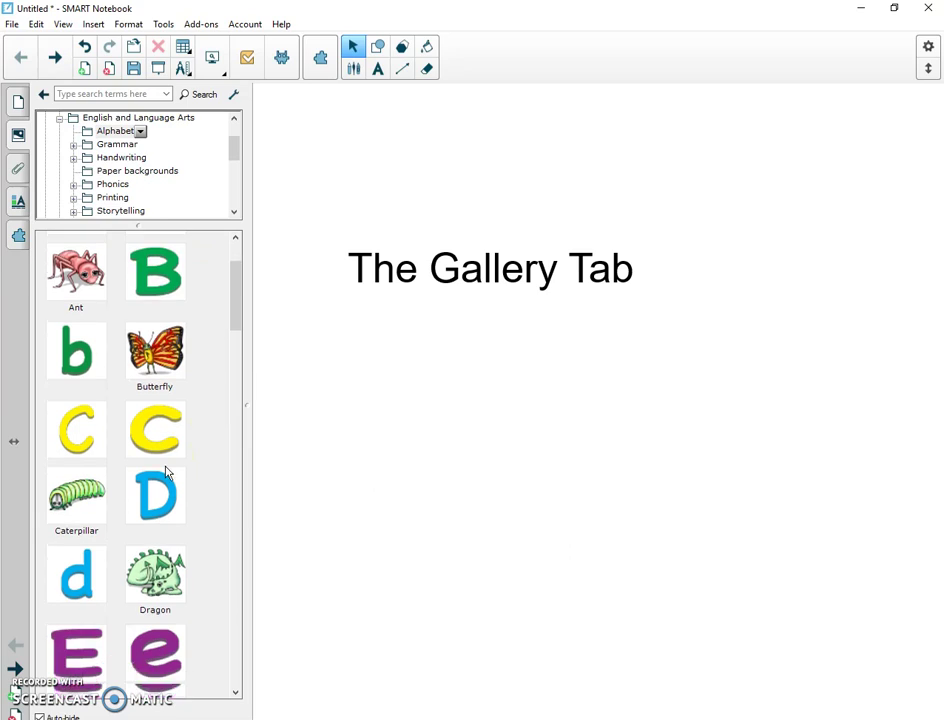
{"action": "scroll", "coordinate": [166, 471], "scroll_direction": "up", "scroll_amount": 1}
{"action": "scroll", "coordinate": [165, 472], "scroll_direction": "up", "scroll_amount": 3}
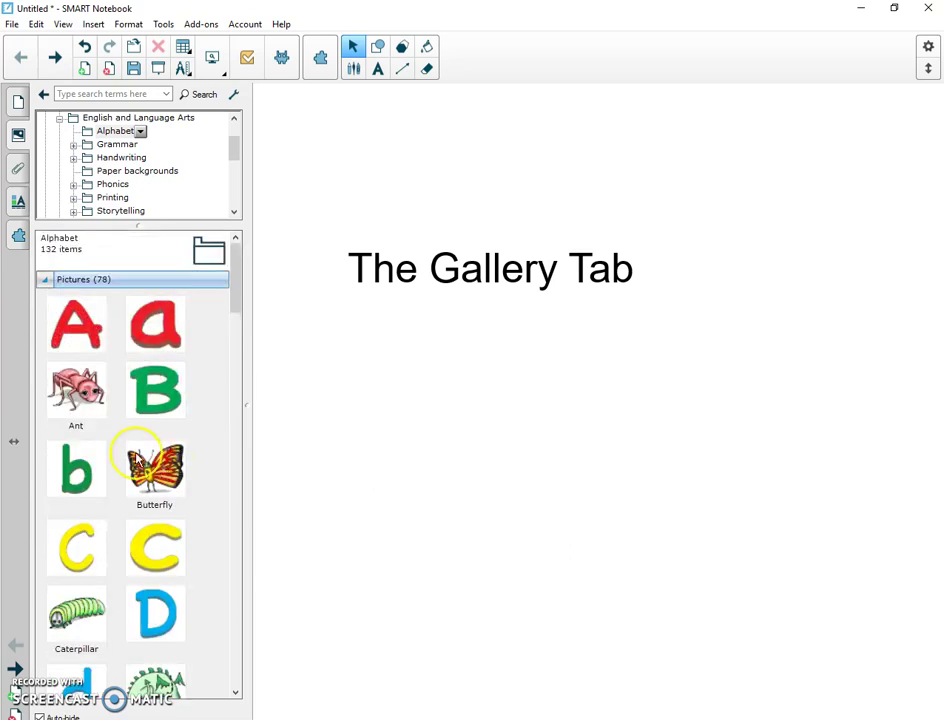
{"action": "left_click", "coordinate": [46, 280]}
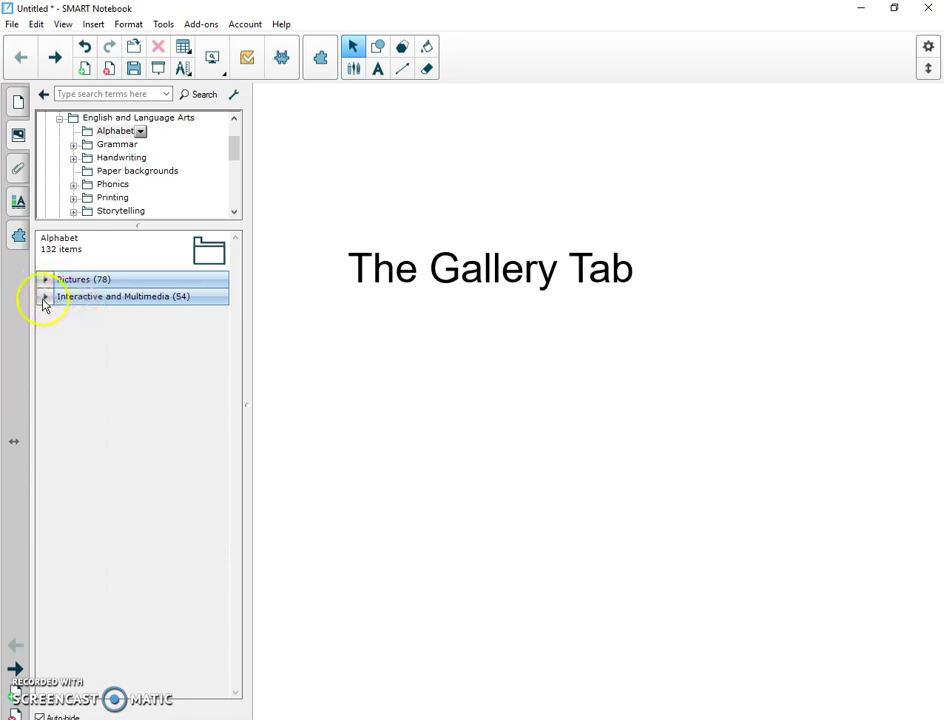
- Look at the Alphabet folder's Interactive and Multimedia items and collapse the Gallery Essentials folder
{"action": "left_click", "coordinate": [45, 297]}
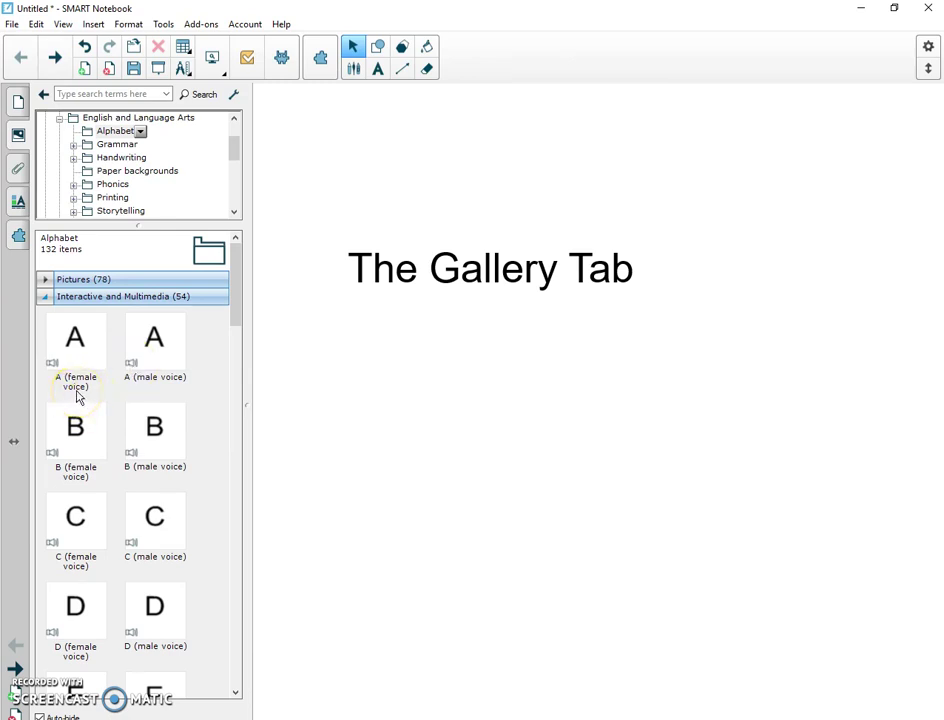
{"action": "left_click", "coordinate": [45, 296]}
{"action": "left_click_drag", "start_coordinate": [234, 151], "coordinate": [234, 146]}
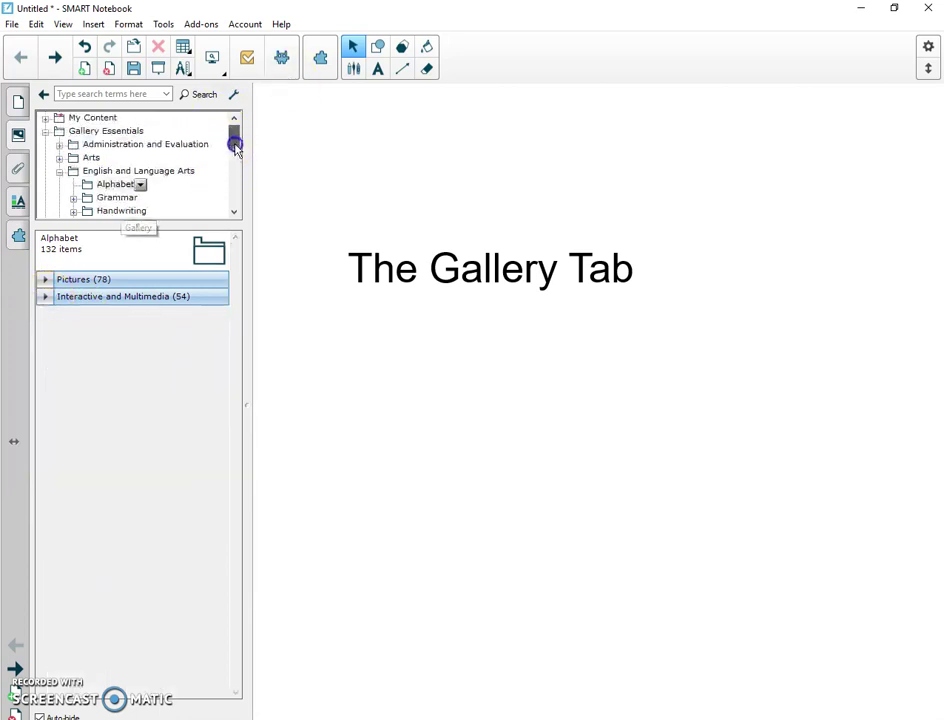
{"action": "left_click", "coordinate": [45, 132]}
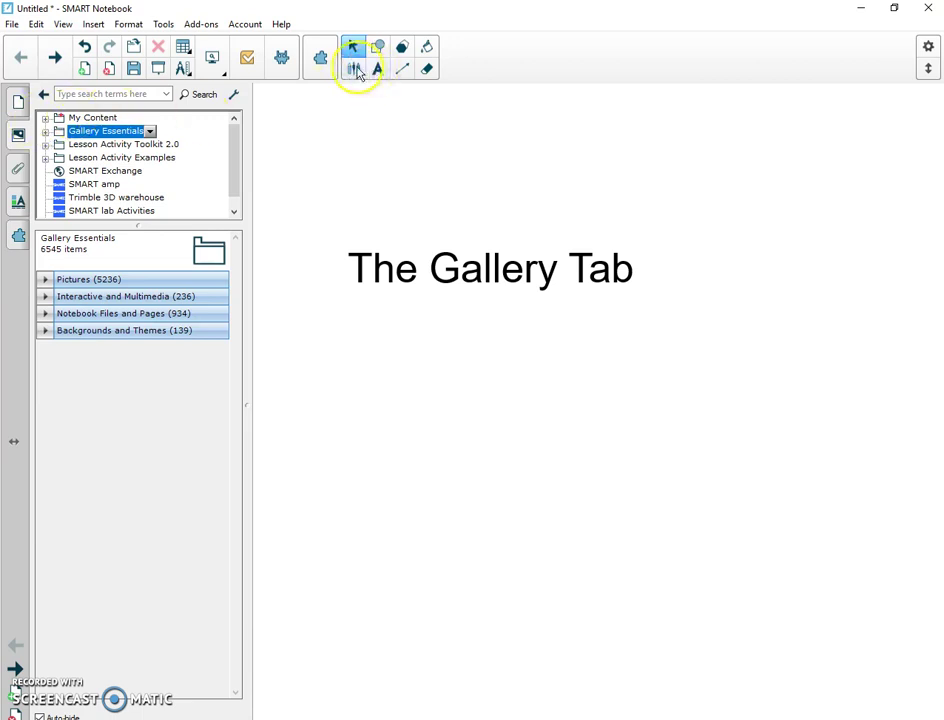
- Draw a wide ellipse with gold fill and gold outline below the title "The Gallery Tab"
{"action": "left_click", "coordinate": [381, 52]}
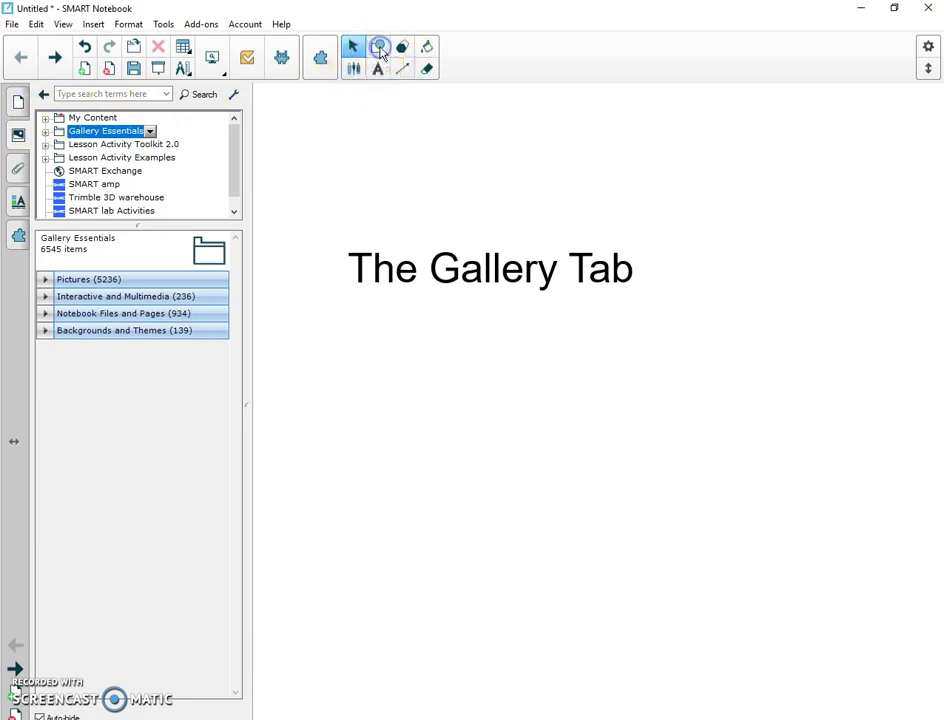
{"action": "left_click", "coordinate": [455, 68]}
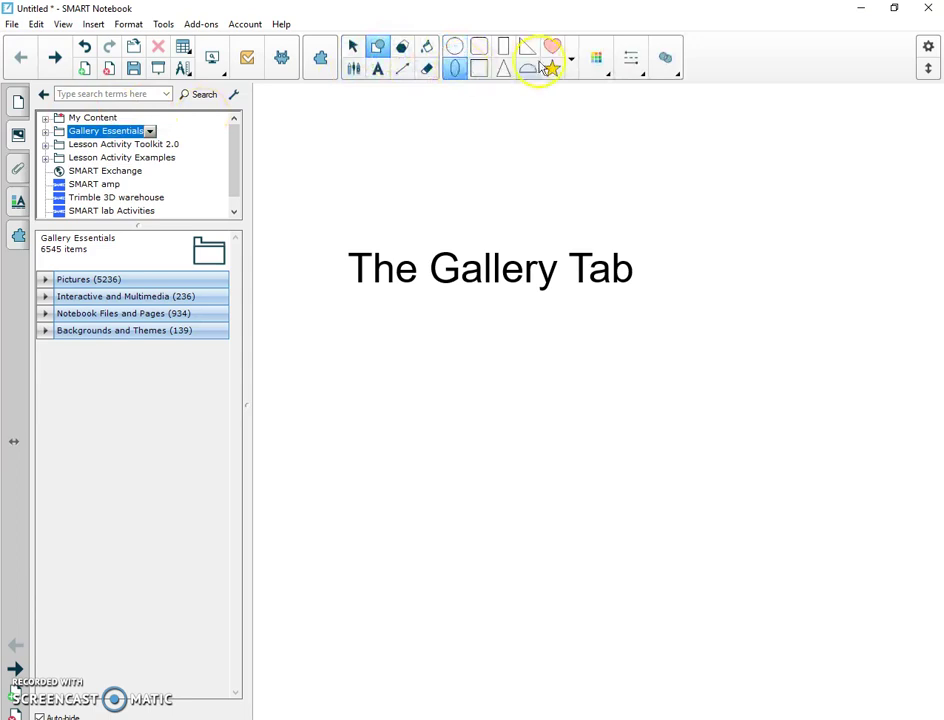
{"action": "left_click", "coordinate": [590, 67]}
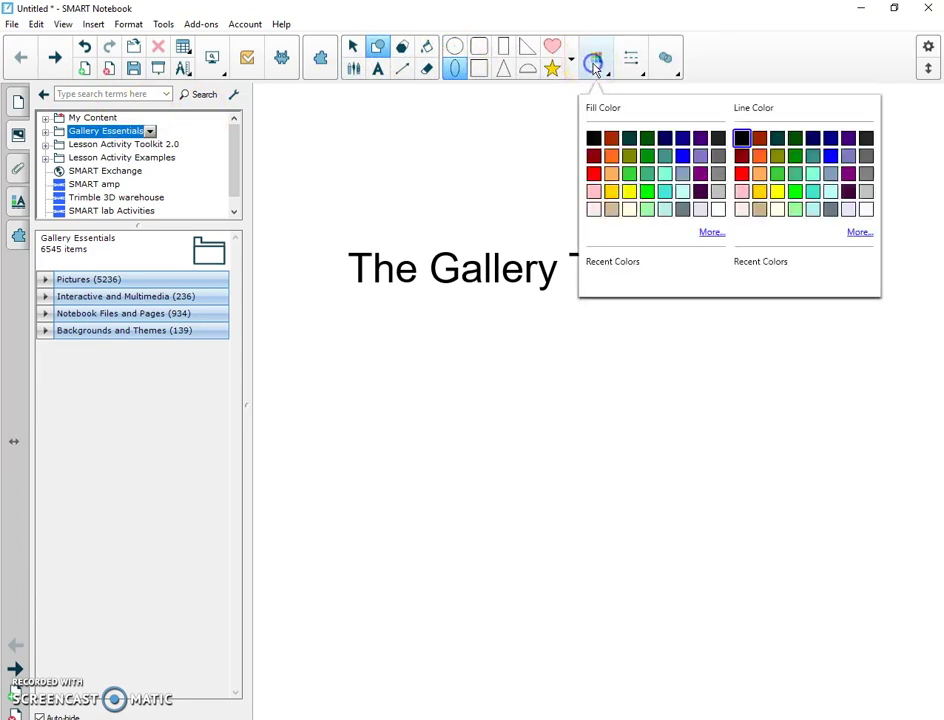
{"action": "left_click", "coordinate": [611, 191]}
{"action": "left_click", "coordinate": [759, 191]}
{"action": "left_click", "coordinate": [548, 447]}
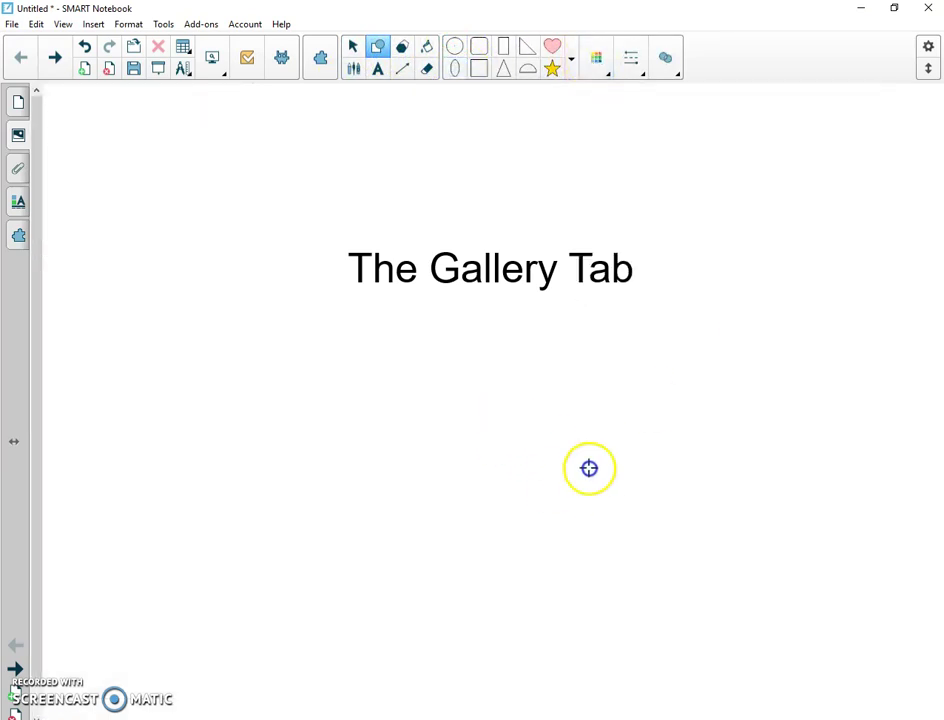
{"action": "left_click_drag", "start_coordinate": [502, 413], "coordinate": [679, 512]}
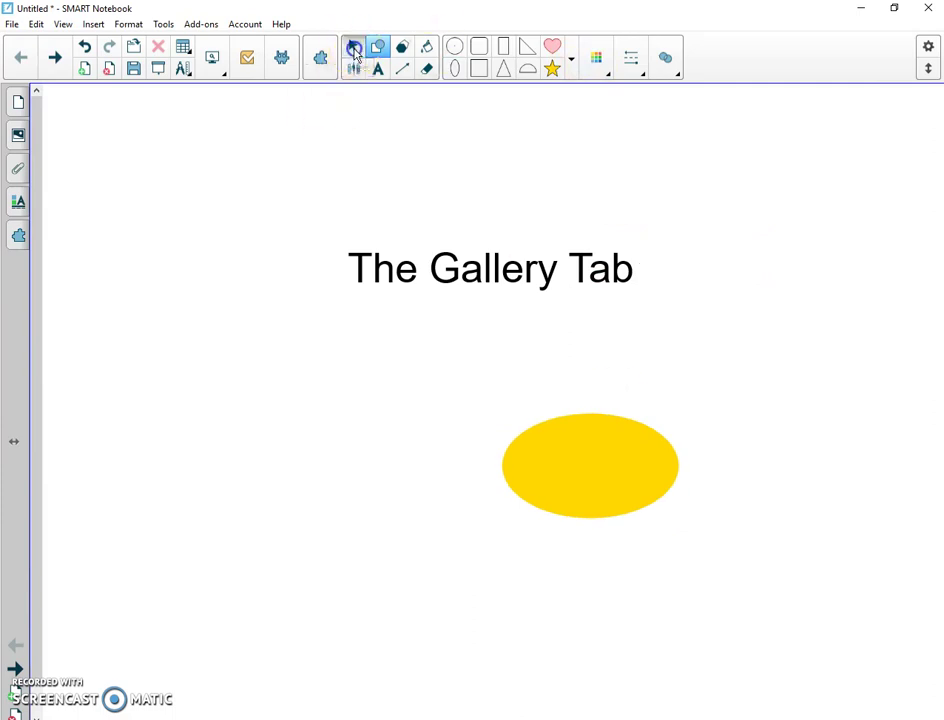
{"action": "left_click", "coordinate": [354, 50]}
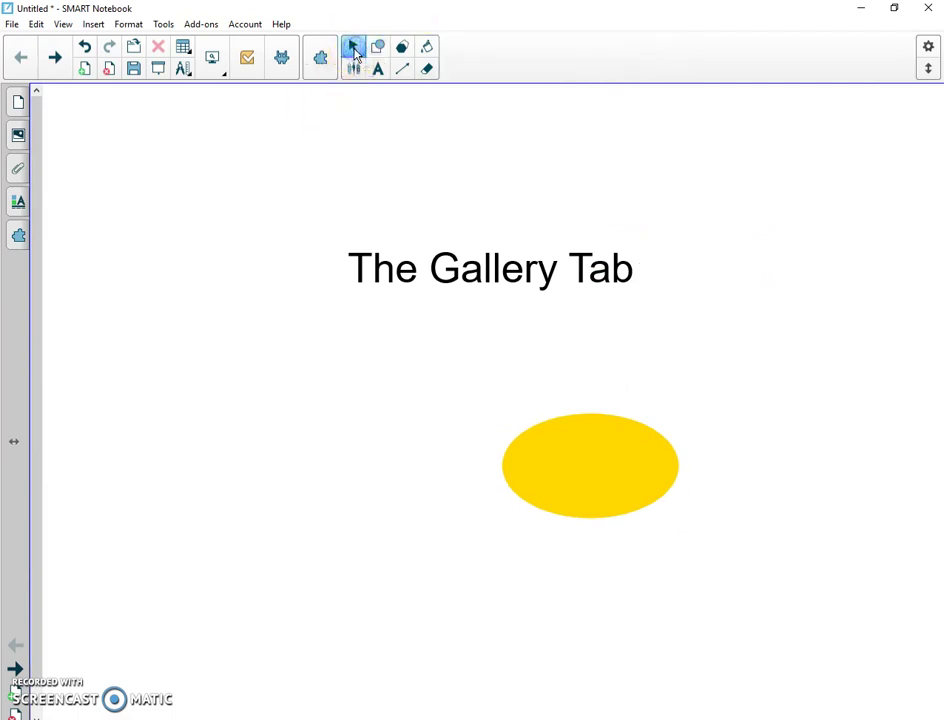
- Reopen the Gallery with Auto-hide turned off and add the gold ellipse to the My Content folder
{"action": "left_click", "coordinate": [18, 137]}
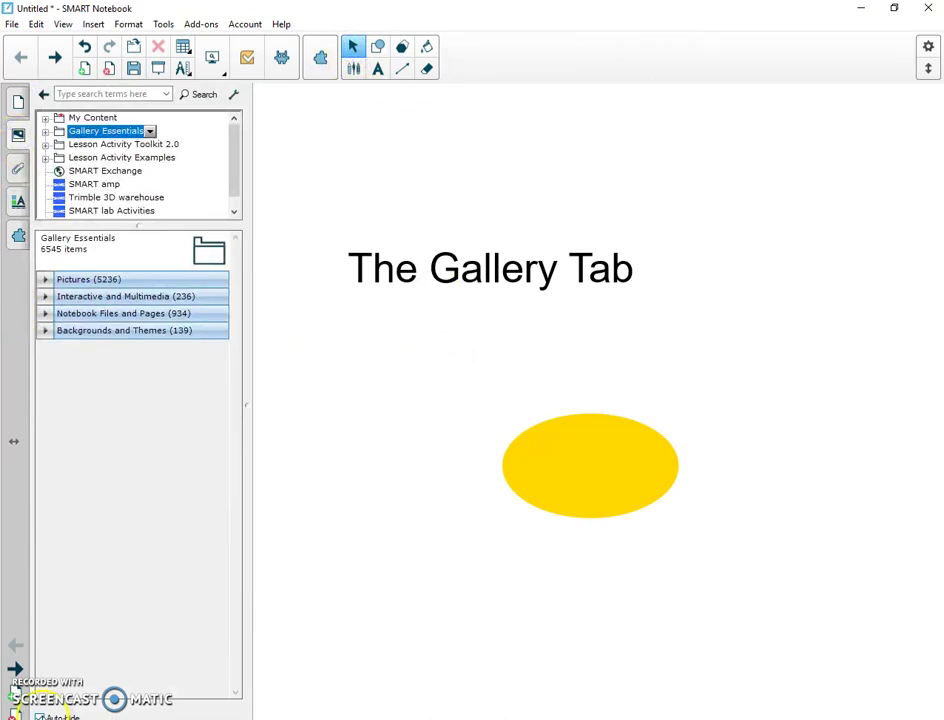
{"action": "left_click", "coordinate": [40, 716]}
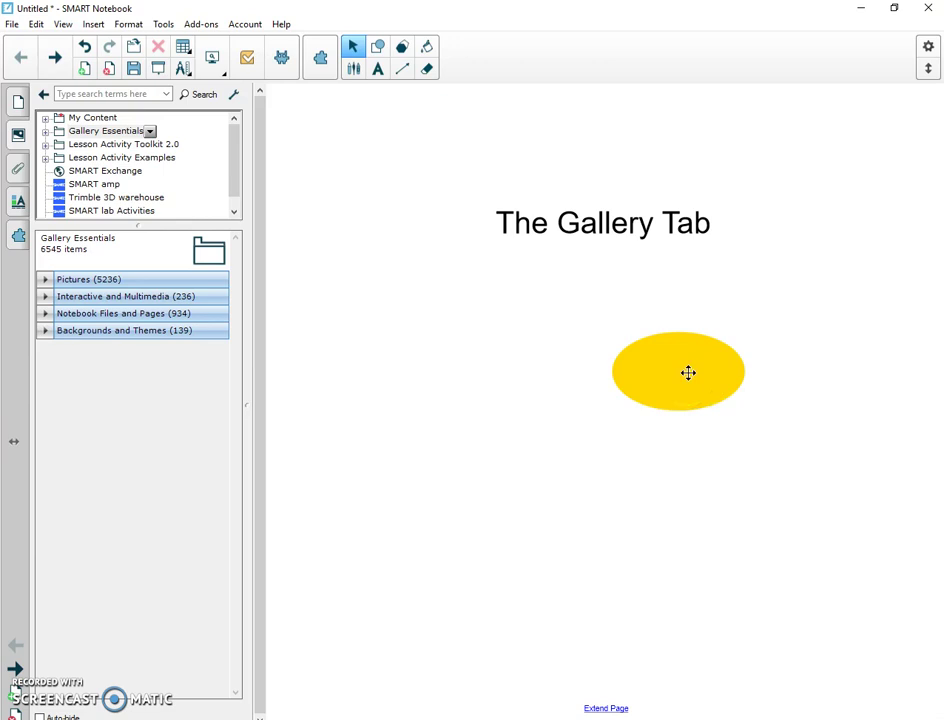
{"action": "left_click_drag", "start_coordinate": [692, 379], "coordinate": [575, 392]}
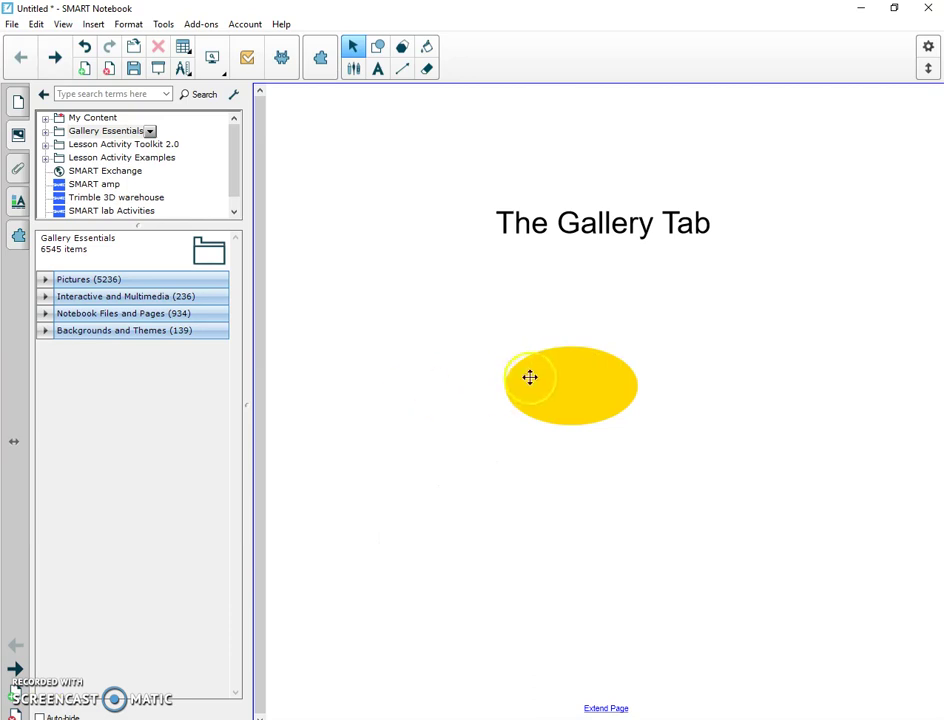
{"action": "left_click_drag", "start_coordinate": [561, 389], "coordinate": [88, 119]}
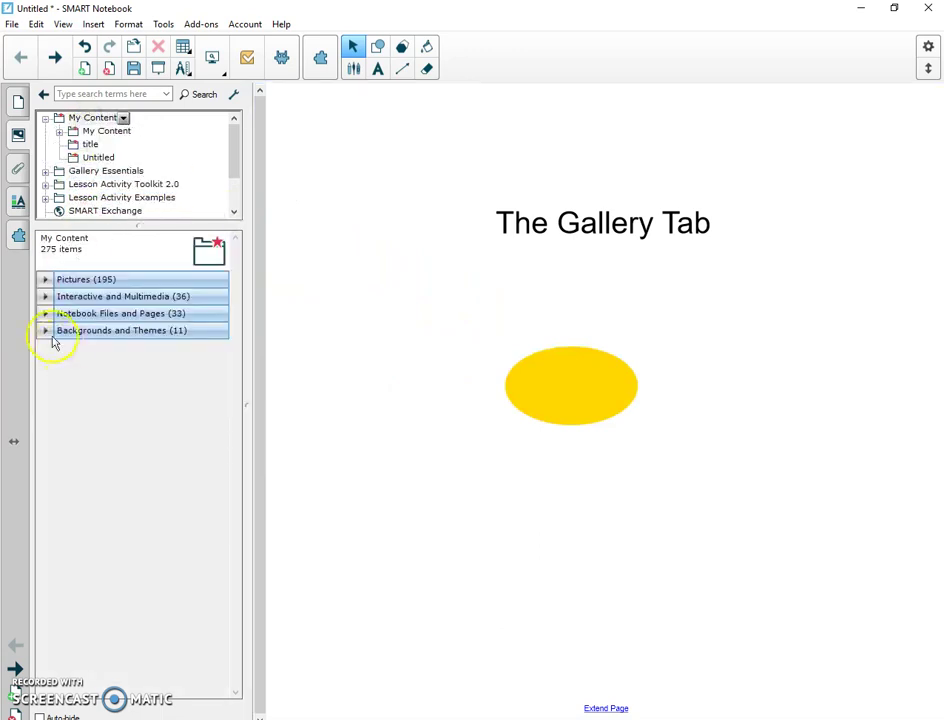
- Look through the My Content pictures for the stored gold ellipse and collapse the My Content folder
{"action": "left_click", "coordinate": [52, 282]}
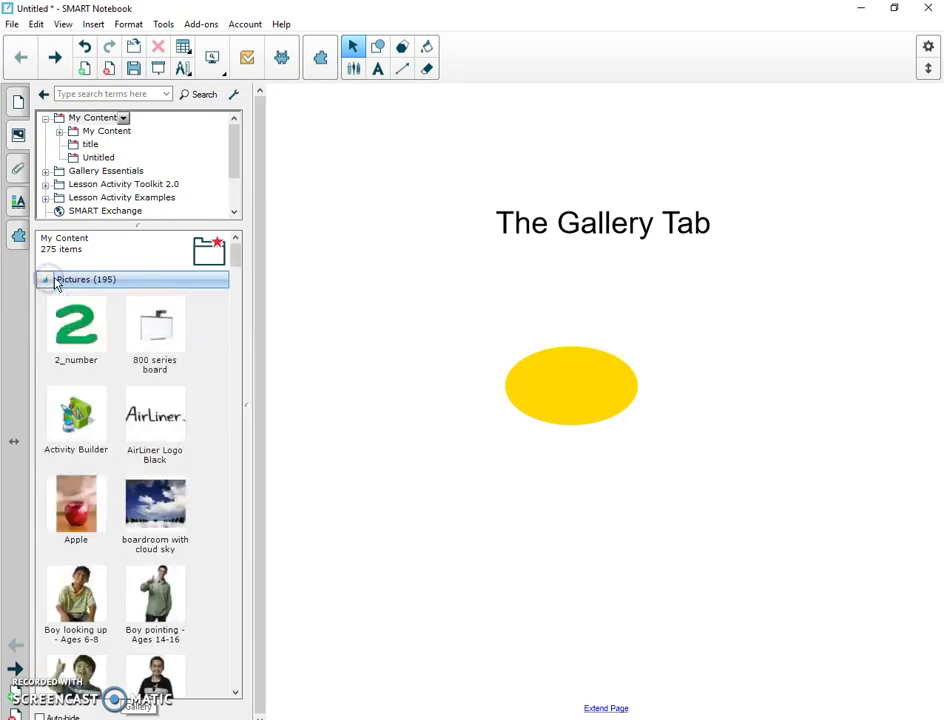
{"action": "scroll", "coordinate": [144, 470], "scroll_direction": "down", "scroll_amount": 1}
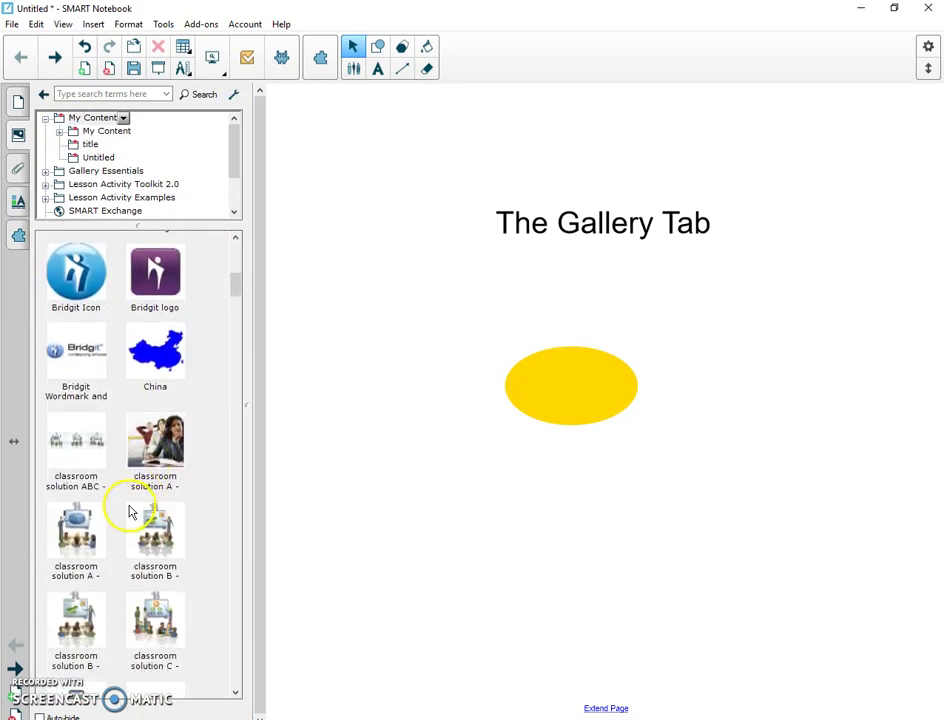
{"action": "scroll", "coordinate": [133, 547], "scroll_direction": "down", "scroll_amount": 1}
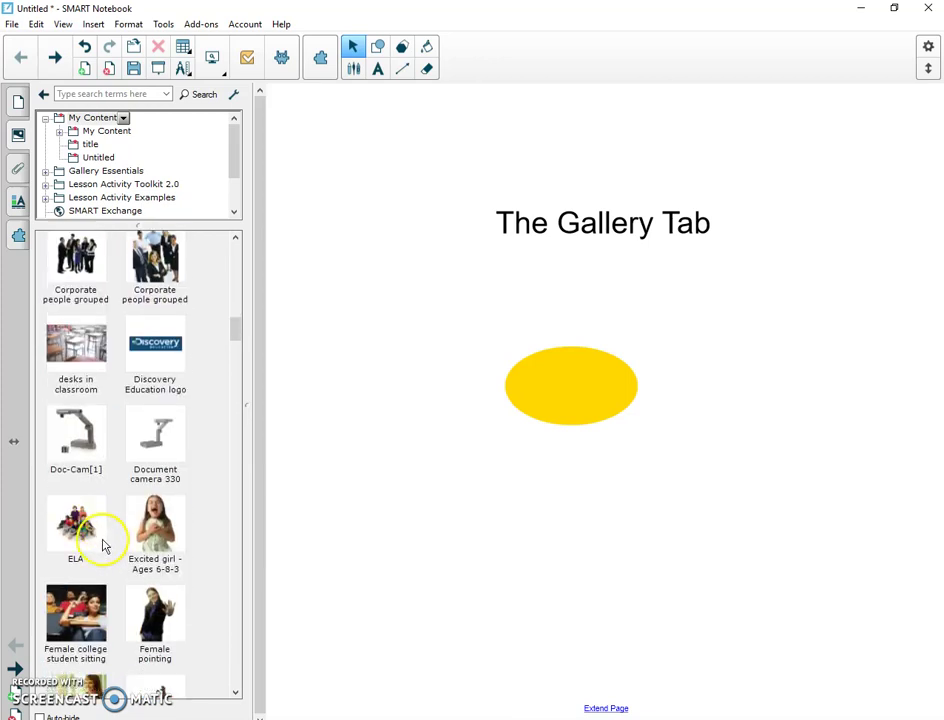
{"action": "scroll", "coordinate": [101, 540], "scroll_direction": "down", "scroll_amount": 2}
{"action": "mouse_move", "coordinate": [238, 333]}
{"action": "left_mouse_down"}
{"action": "mouse_move", "coordinate": [228, 539]}
{"action": "mouse_move", "coordinate": [219, 516]}
{"action": "mouse_move", "coordinate": [234, 556]}
{"action": "mouse_move", "coordinate": [232, 476]}
{"action": "left_mouse_up"}
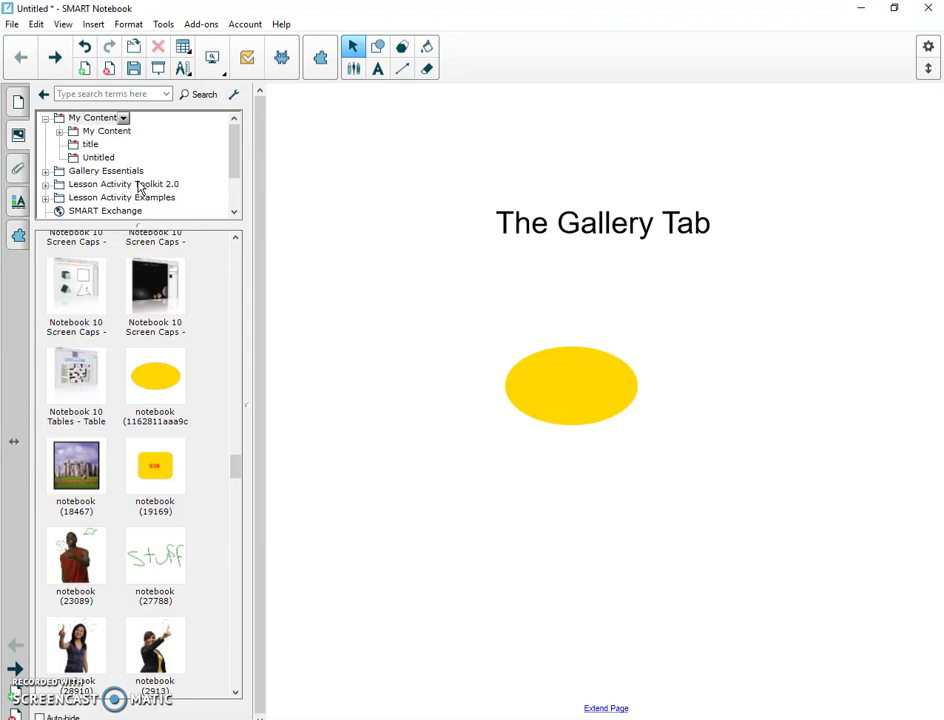
{"action": "left_click", "coordinate": [45, 119]}
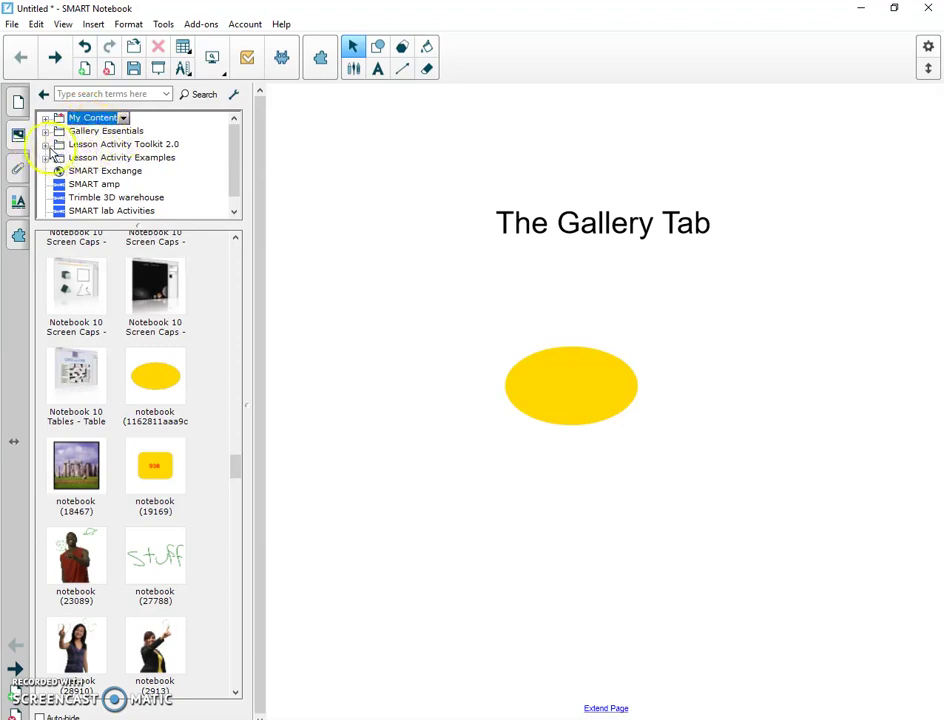
- Browse the Lesson Activity Toolkit 2.0 pictures and switch to its Notebook Files and Pages category
{"action": "left_click", "coordinate": [45, 145]}
{"action": "left_click", "coordinate": [45, 145]}
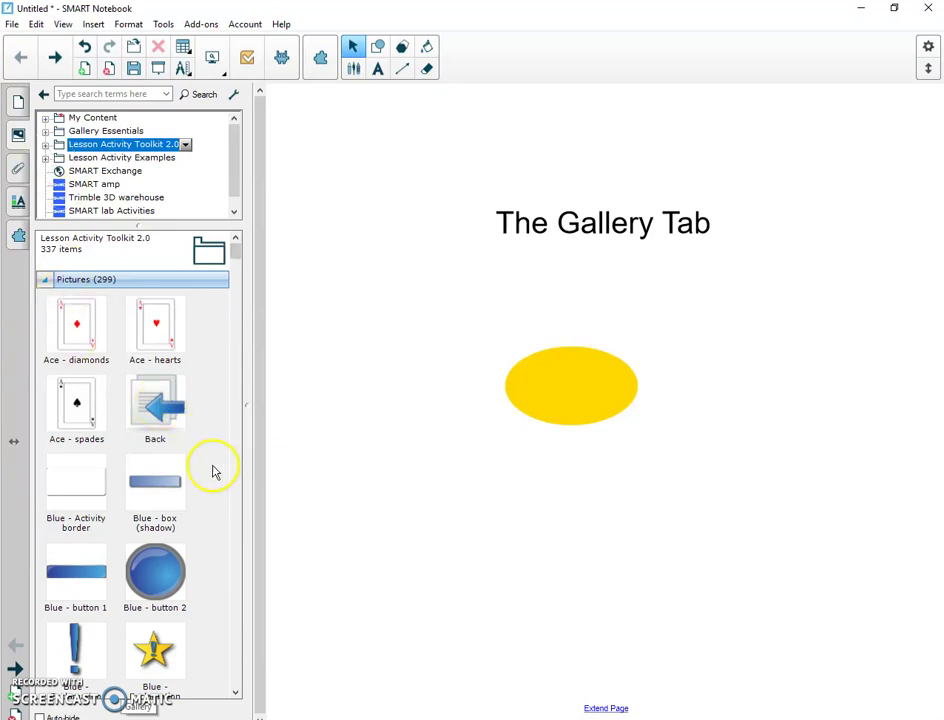
{"action": "scroll", "coordinate": [213, 472], "scroll_direction": "down", "scroll_amount": 5}
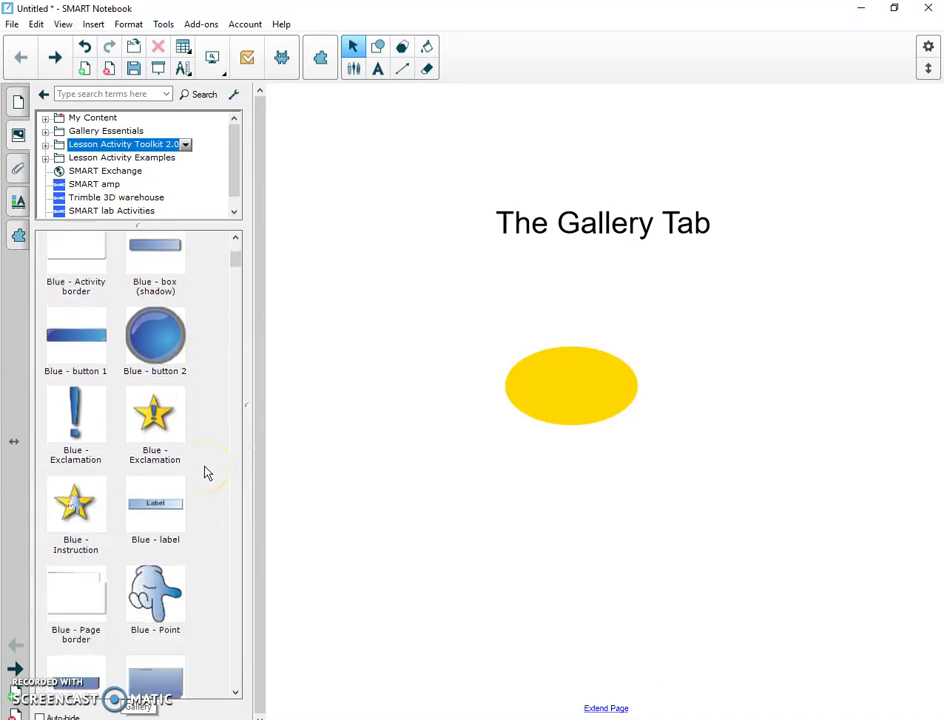
{"action": "scroll", "coordinate": [207, 478], "scroll_direction": "down", "scroll_amount": 7}
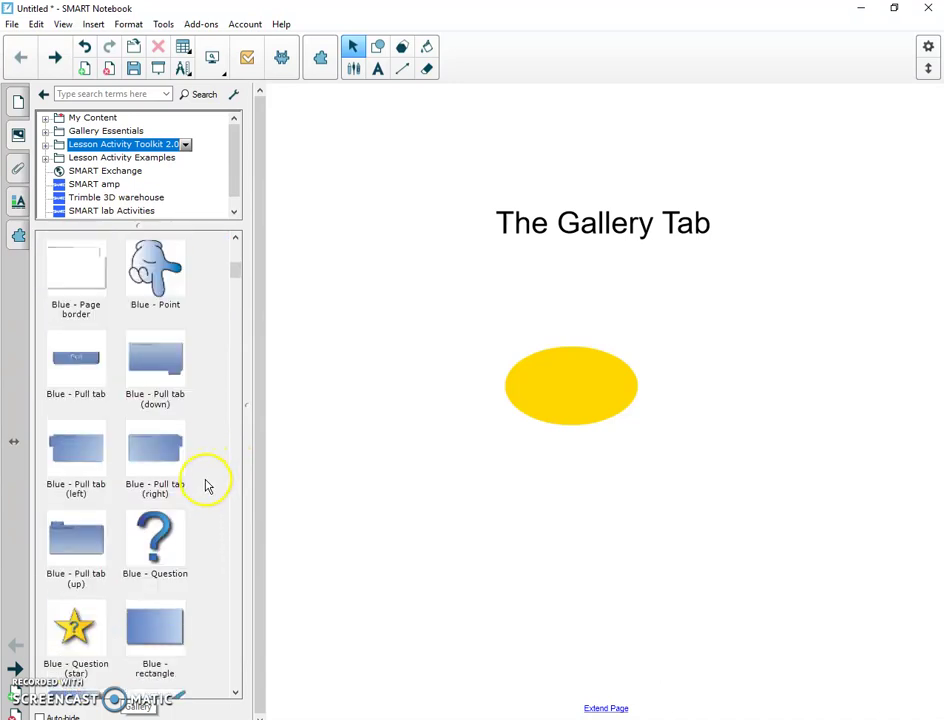
{"action": "left_click_drag", "start_coordinate": [236, 272], "coordinate": [218, 593]}
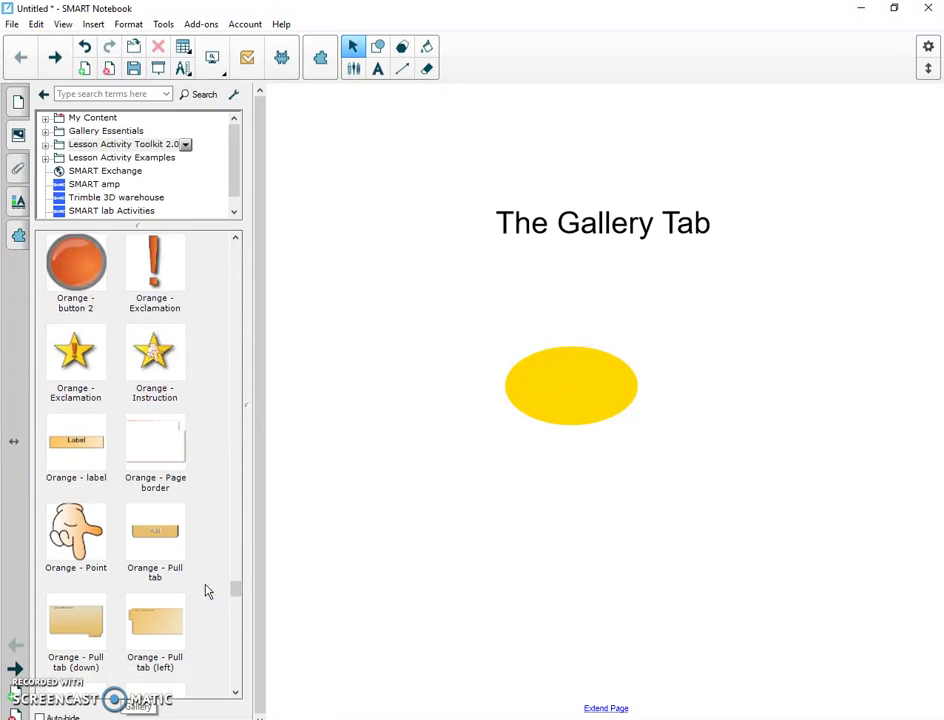
{"action": "left_click", "coordinate": [236, 594]}
{"action": "left_click_drag", "start_coordinate": [236, 594], "coordinate": [243, 245]}
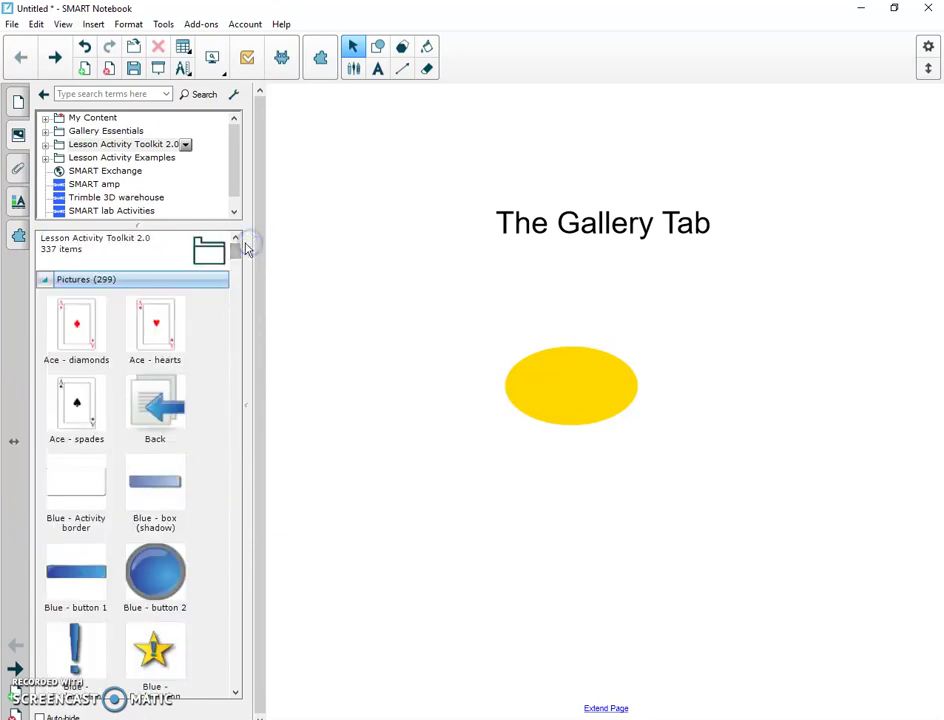
{"action": "left_click", "coordinate": [44, 280]}
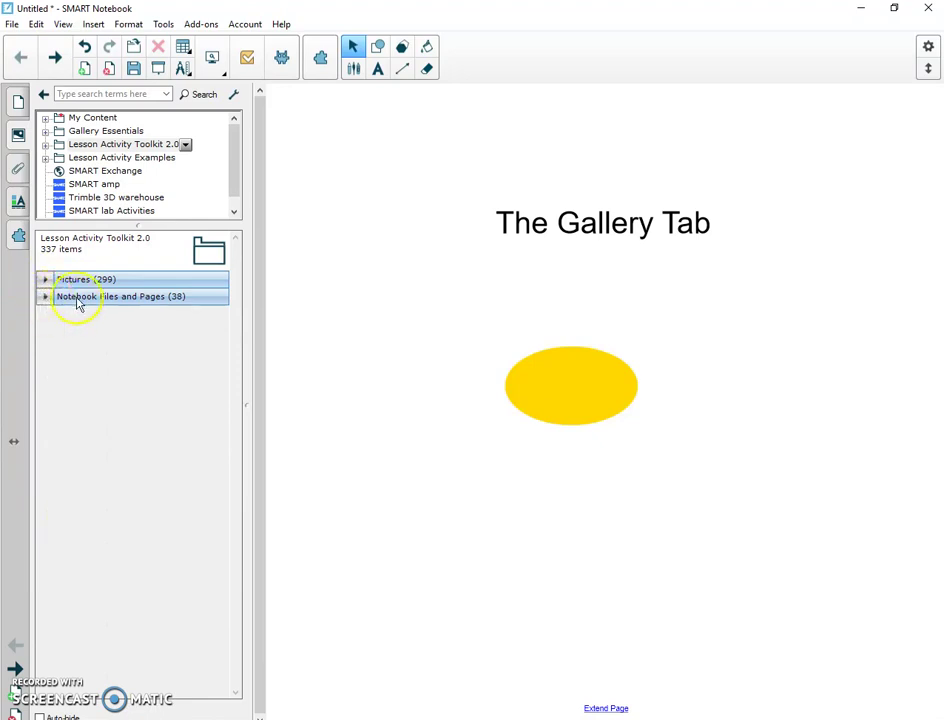
{"action": "left_click", "coordinate": [78, 298]}
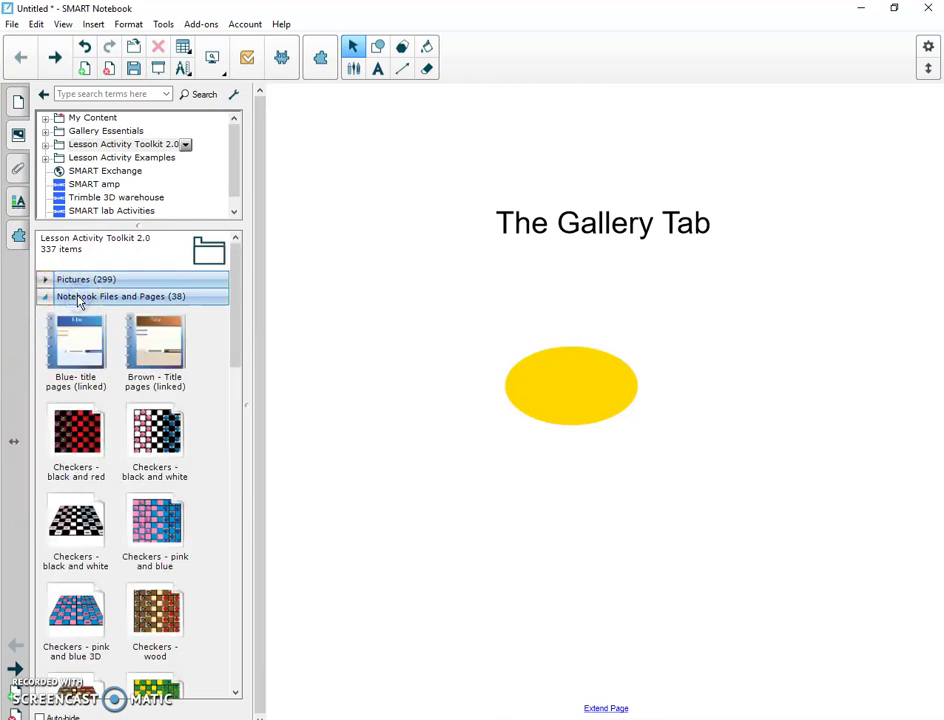
- Add the black-and-white Checkers board with pink and blue pieces to the page and move two pink pieces to other squares
{"action": "left_click_drag", "start_coordinate": [157, 432], "coordinate": [293, 518]}
{"action": "left_click_drag", "start_coordinate": [461, 392], "coordinate": [611, 382]}
{"action": "left_click_drag", "start_coordinate": [535, 320], "coordinate": [589, 251]}
{"action": "left_click", "coordinate": [461, 348]}
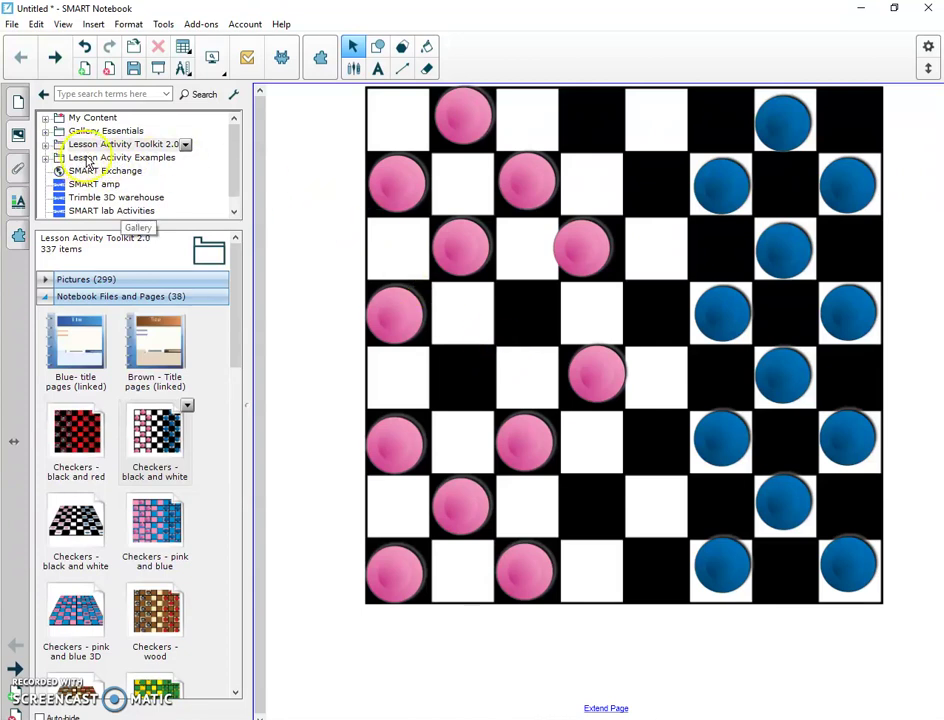
- Browse the Notebook Files and Pages in Lesson Activity Examples, and collapse both that category and the folder
{"action": "left_click", "coordinate": [88, 159]}
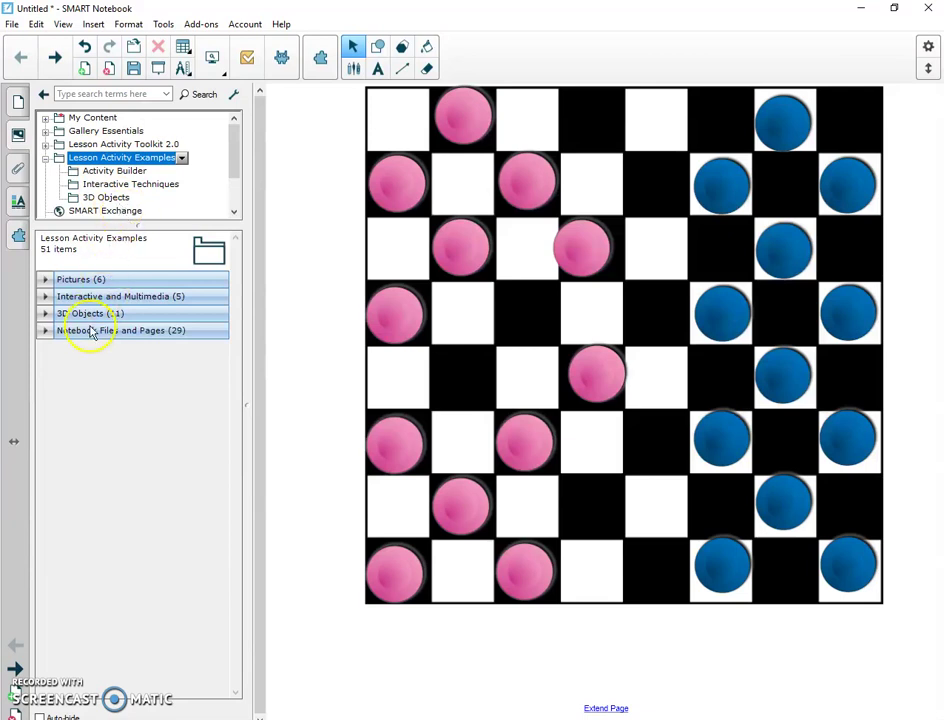
{"action": "left_click", "coordinate": [44, 331]}
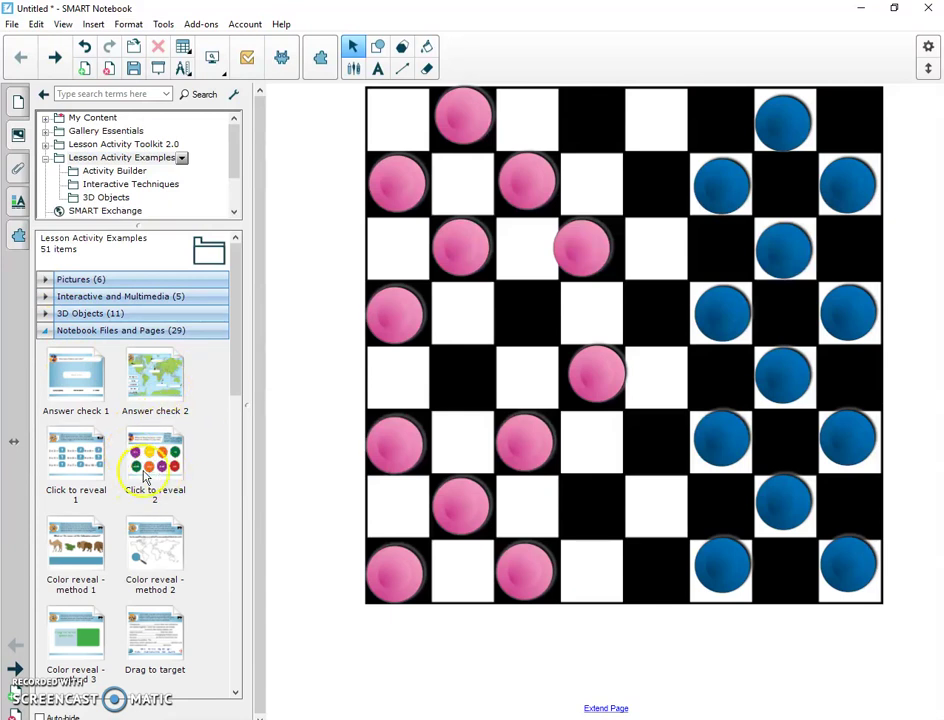
{"action": "scroll", "coordinate": [145, 478], "scroll_direction": "down", "scroll_amount": 2}
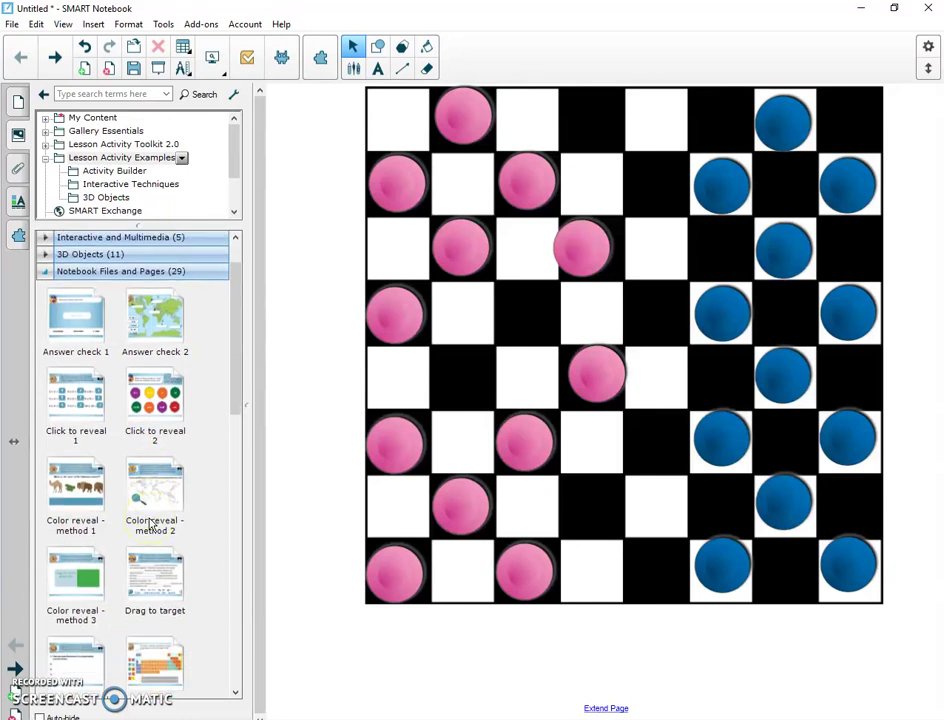
{"action": "scroll", "coordinate": [150, 522], "scroll_direction": "down", "scroll_amount": 4}
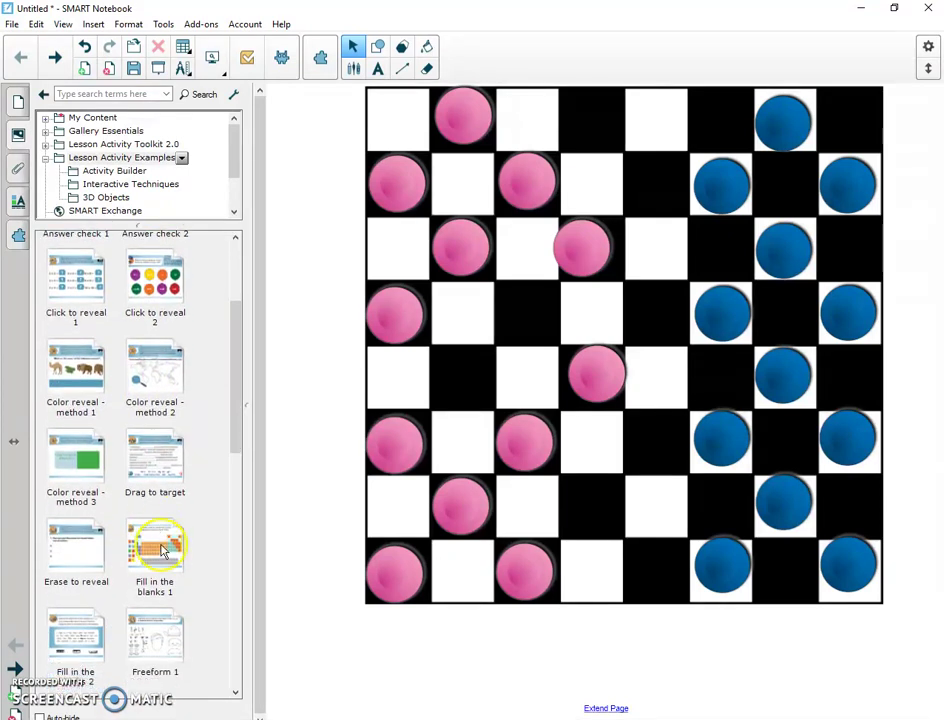
{"action": "scroll", "coordinate": [158, 551], "scroll_direction": "up", "scroll_amount": 6}
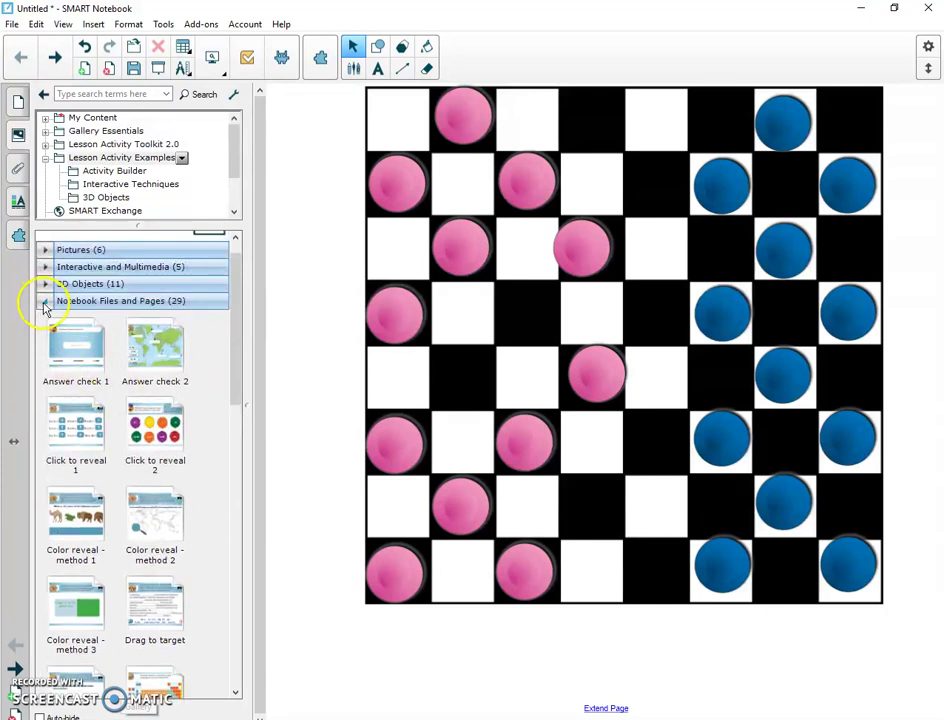
{"action": "left_click", "coordinate": [44, 301]}
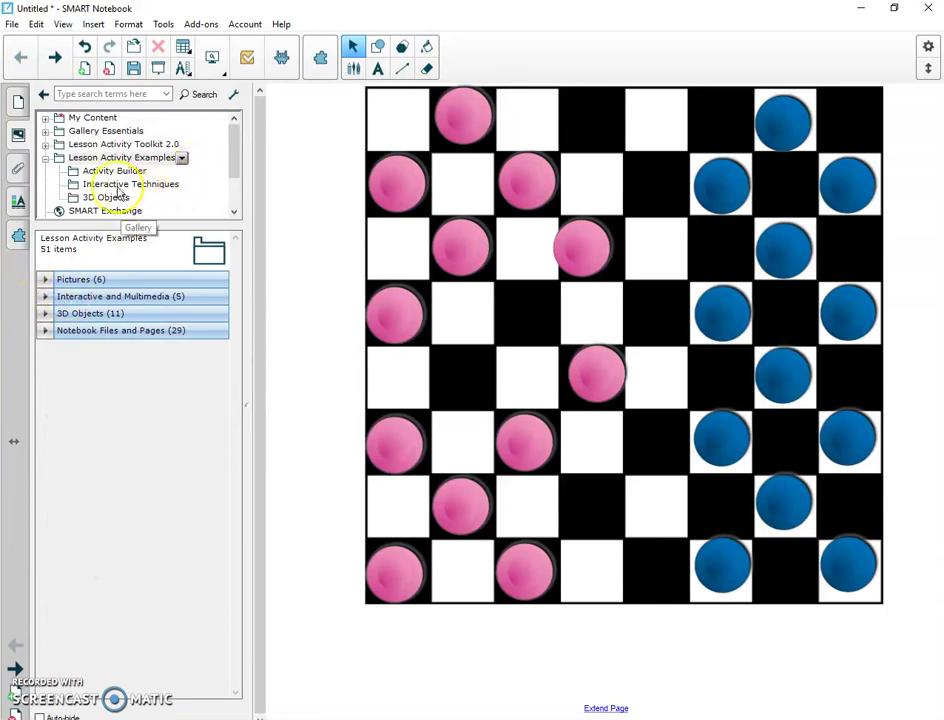
{"action": "left_click", "coordinate": [45, 158]}
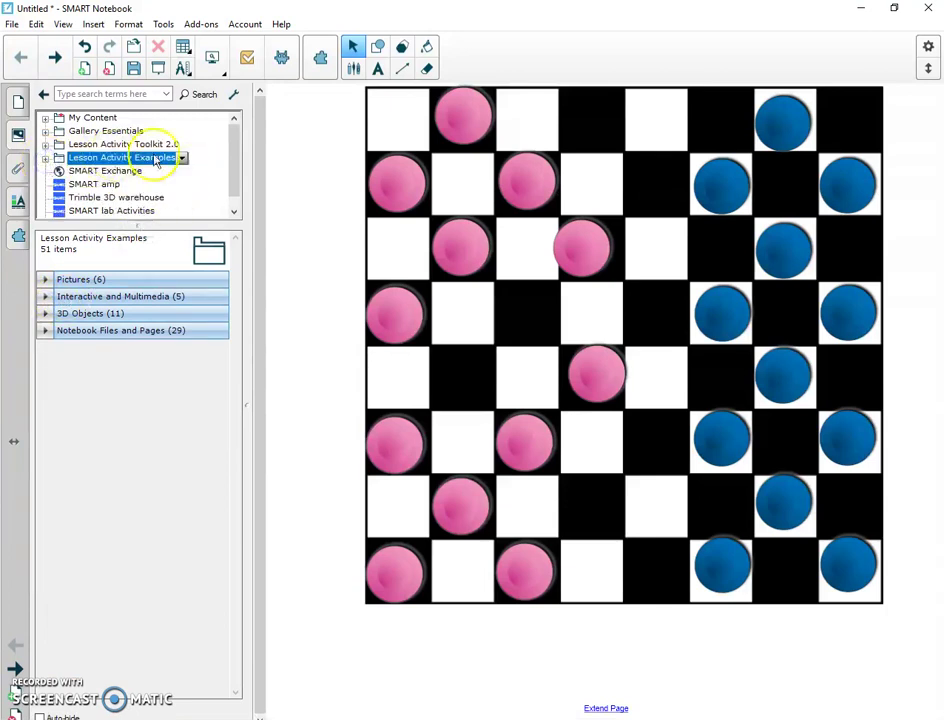
- Look through the remaining Gallery entries from SMART Exchange down to SMART Add-Ins
{"action": "left_click", "coordinate": [234, 165]}
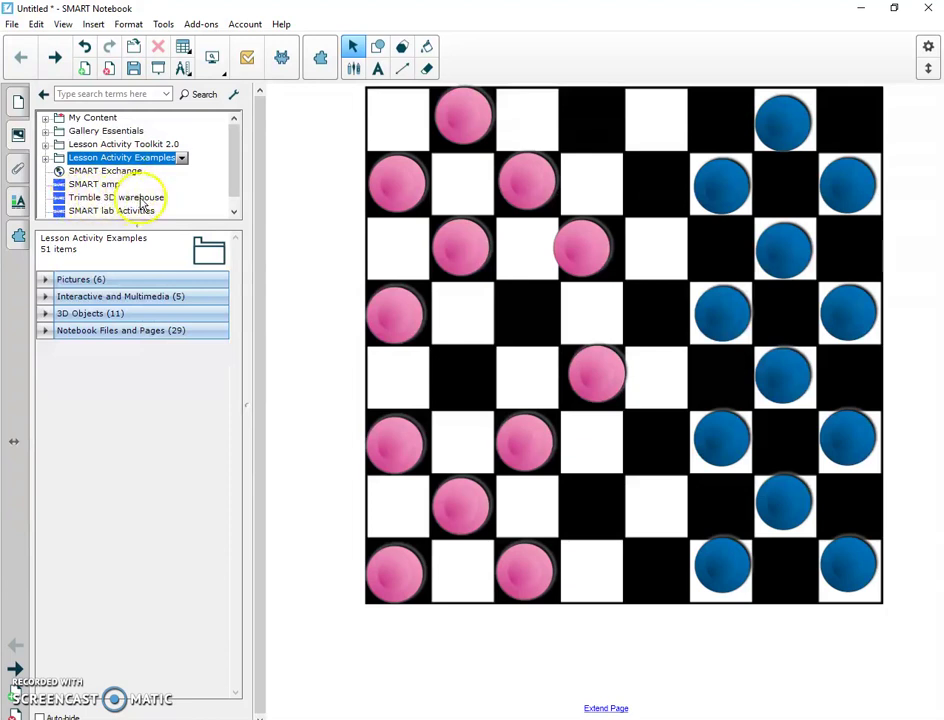
{"action": "left_click_drag", "start_coordinate": [232, 160], "coordinate": [234, 166]}
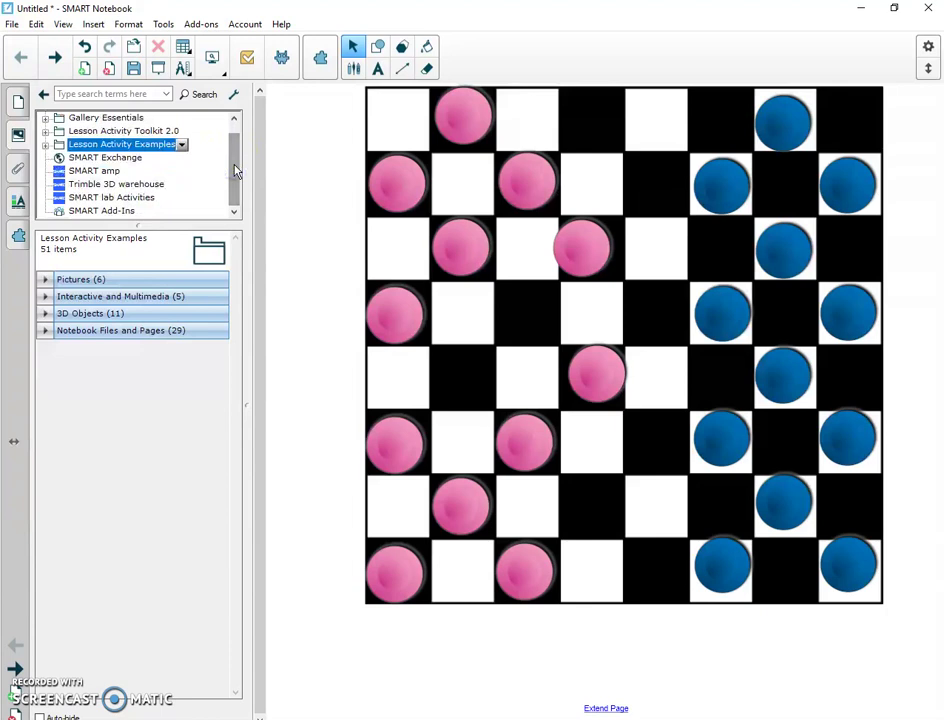
{"action": "left_click", "coordinate": [244, 257]}
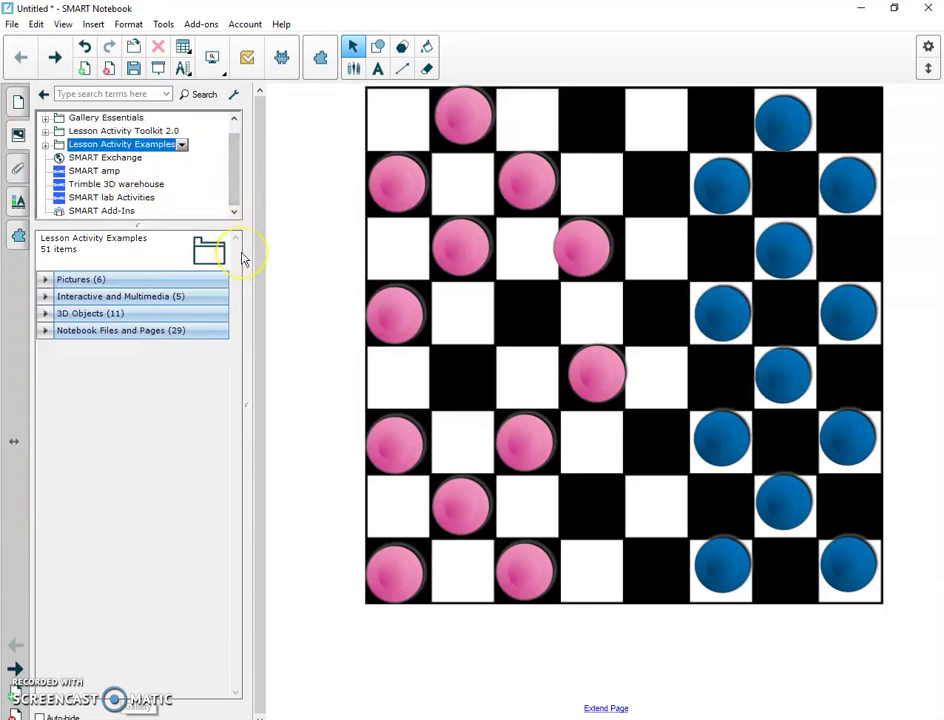